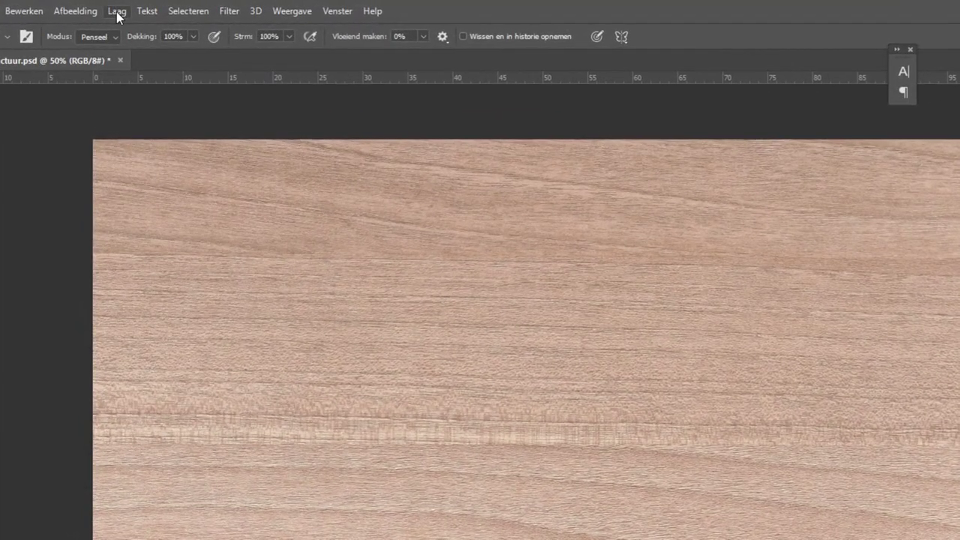
Add a blank layer named 'Konijn' through Laag > Nieuw > Laag.
click(117, 12)
mouse_move(150, 28)
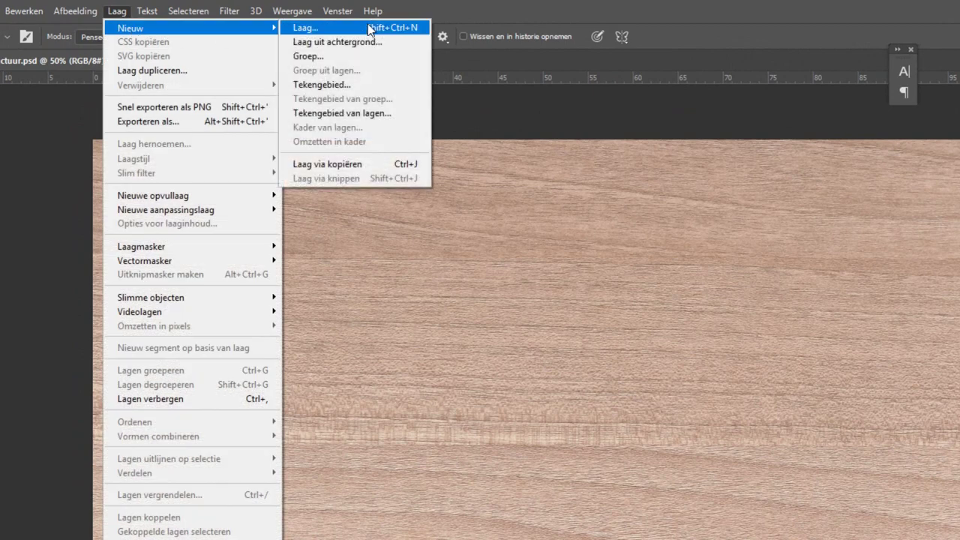
click(341, 28)
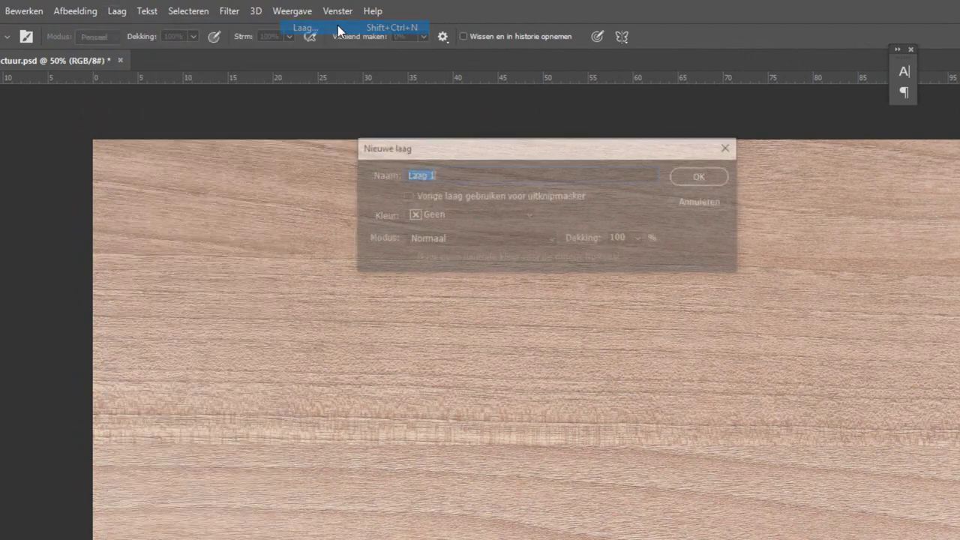
text(Kon)
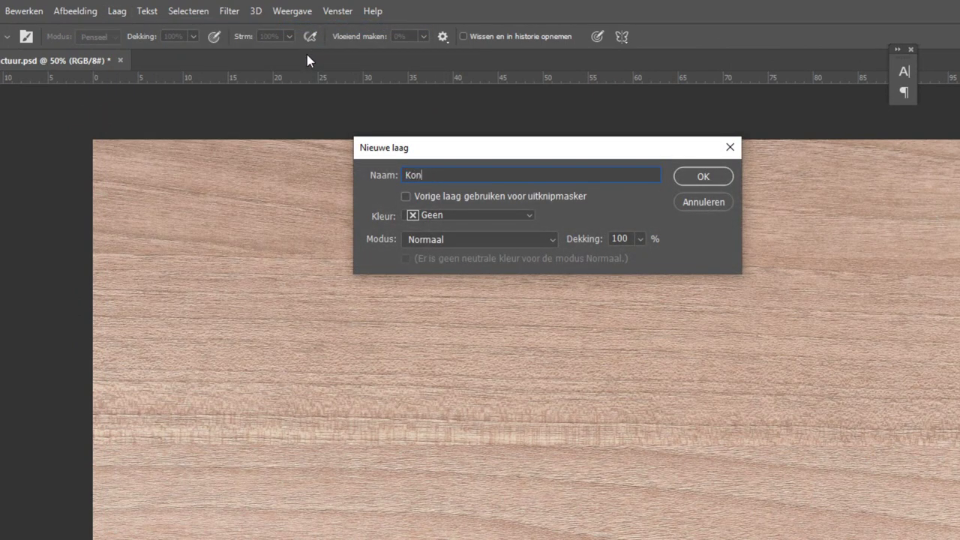
text(ijn)
click(682, 176)
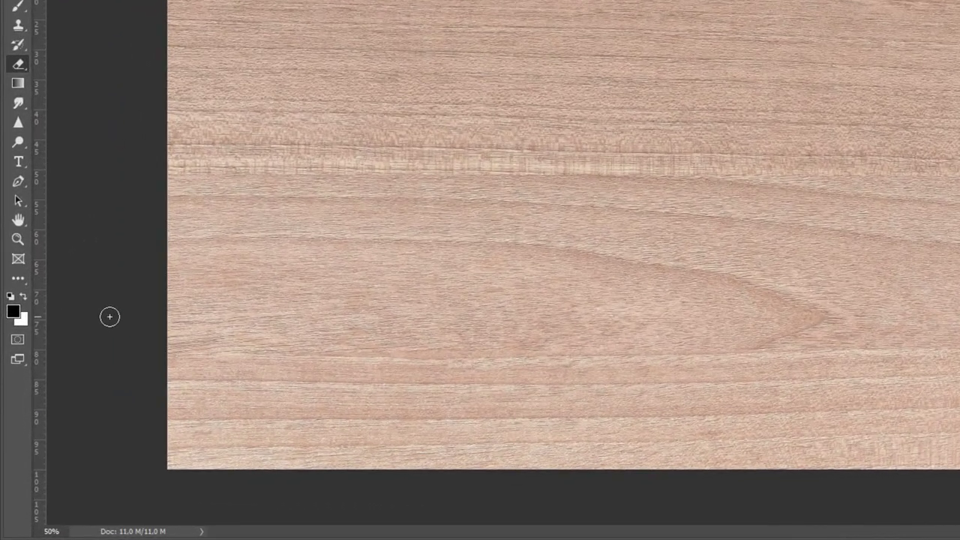
Select the Custom Shape tool with the rabbit silhouette as the preset shape.
click(18, 280)
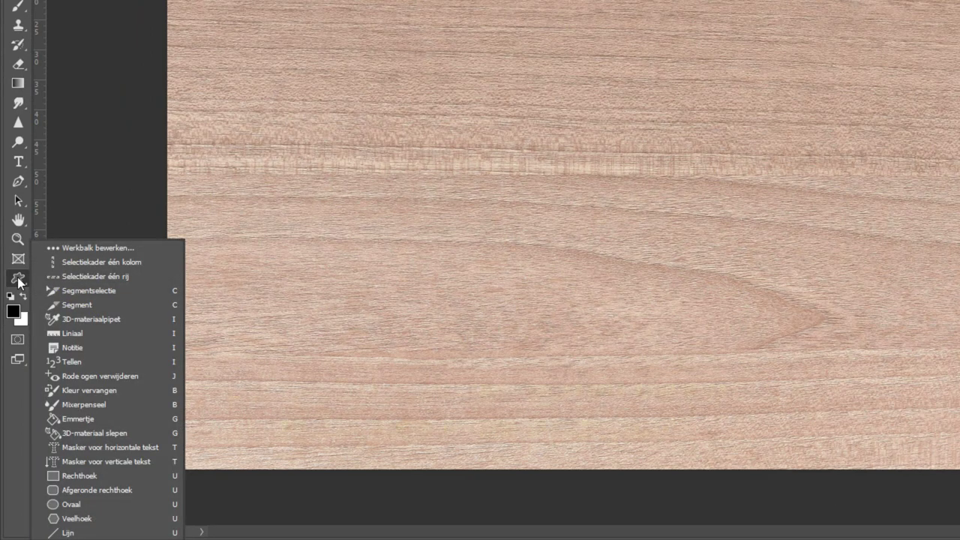
key(Escape)
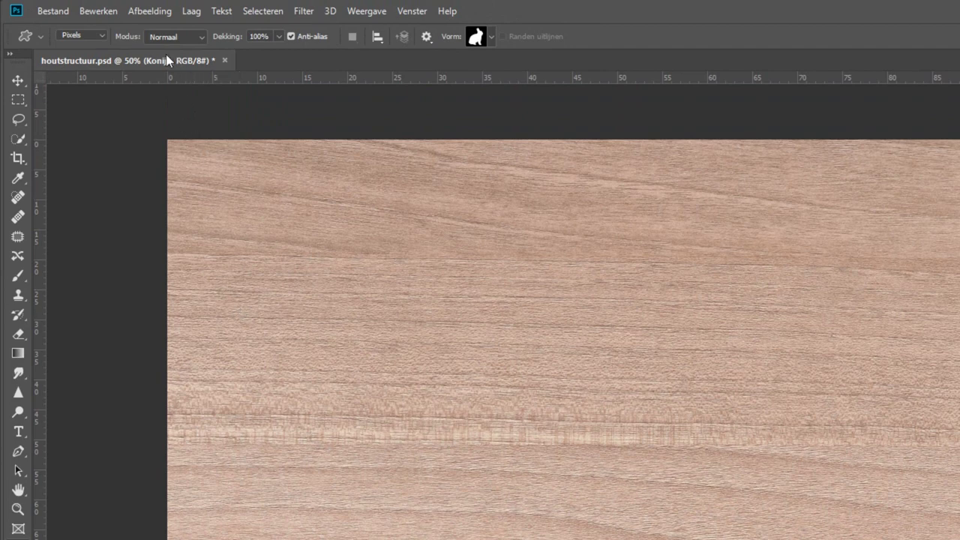
click(492, 38)
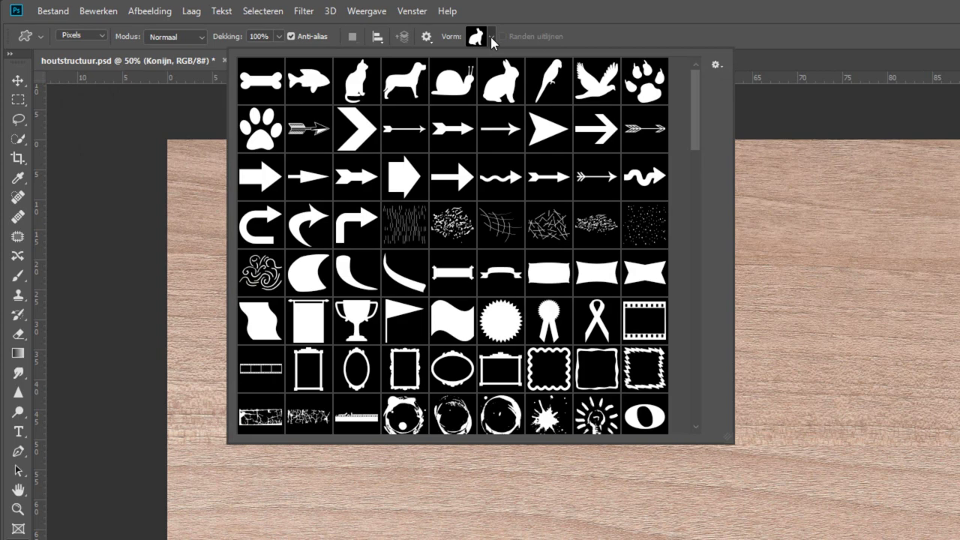
click(505, 90)
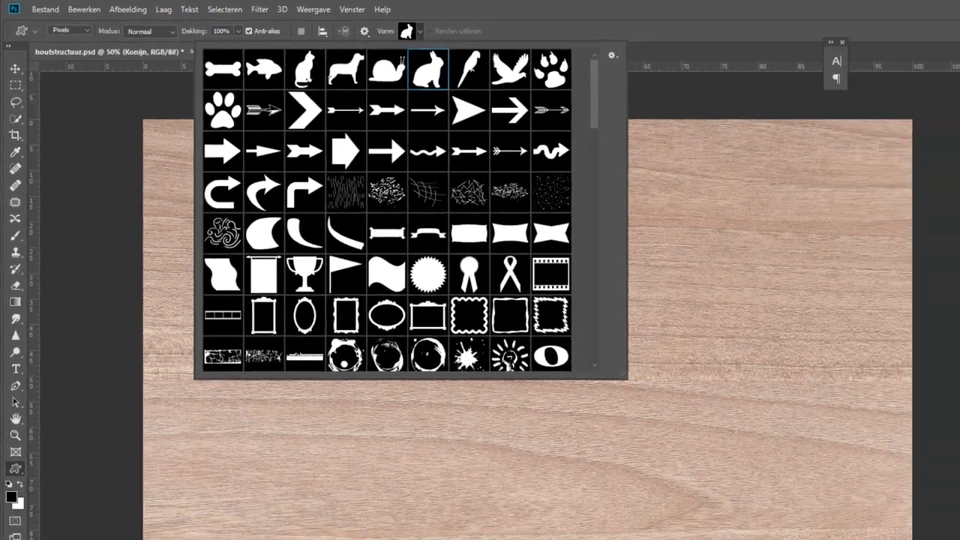
Drag out a large black rabbit silhouette diagonally across the wood on Konijn.
drag(280, 449, 508, 137)
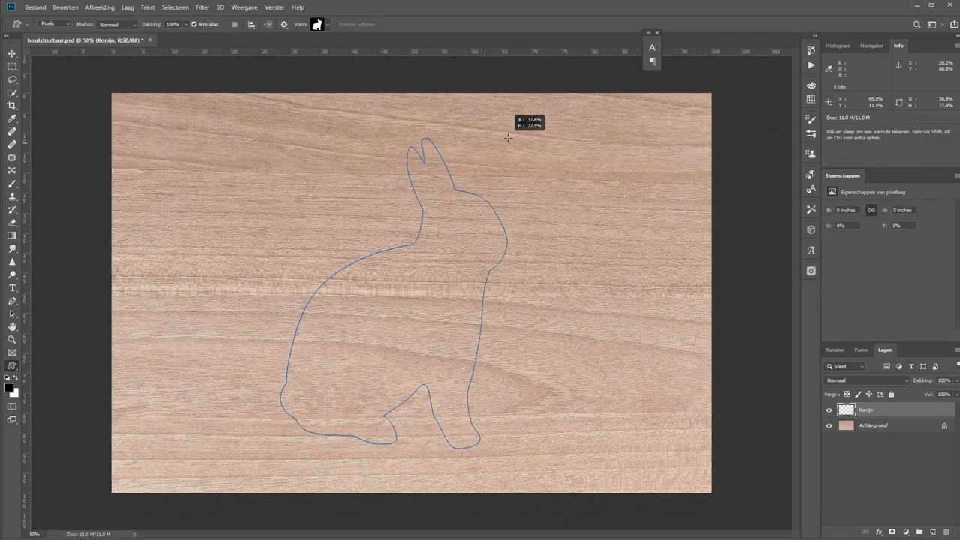
mouse_move(507, 138)
mouse_down()
mouse_move(541, 107)
mouse_move(531, 113)
mouse_up()
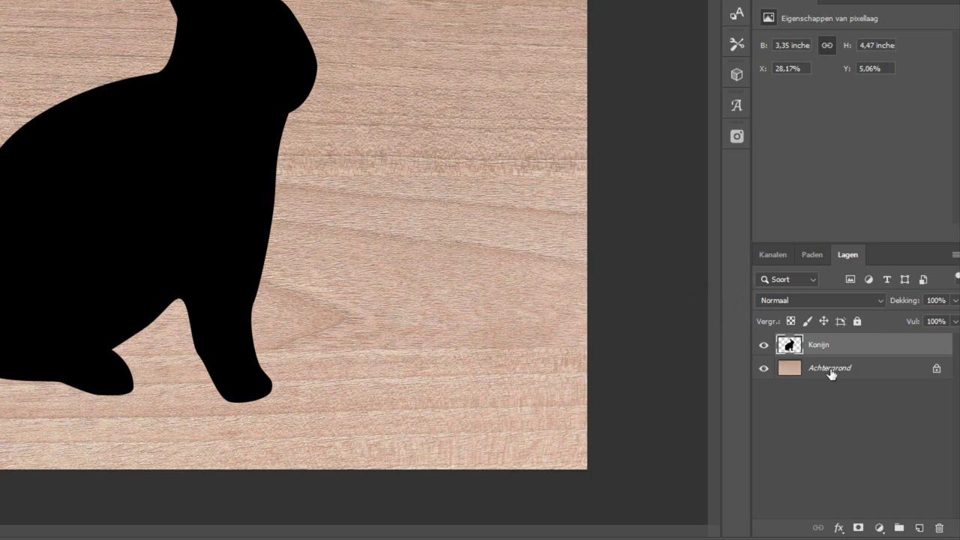
Set the Konijn layer's blend mode to Zwak licht.
click(803, 297)
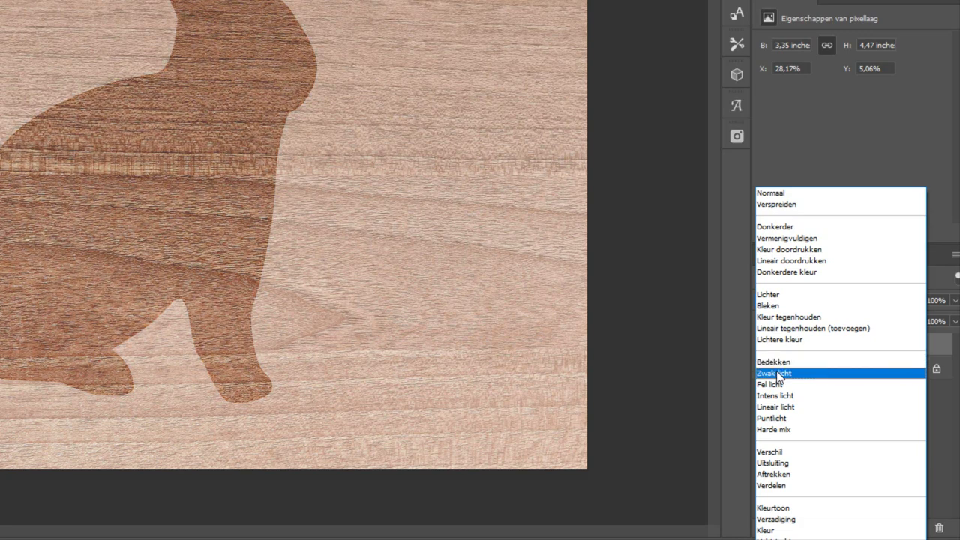
click(778, 373)
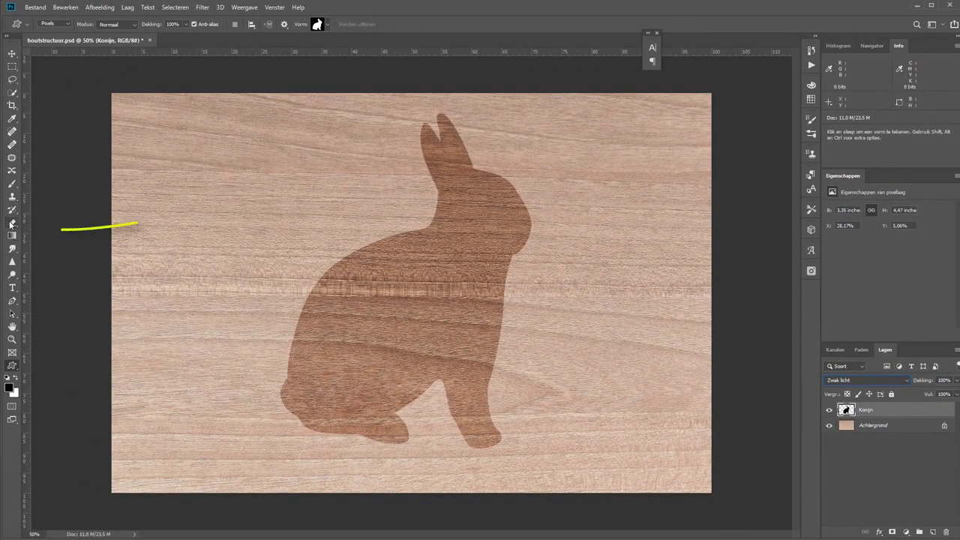
click(12, 223)
Erase a small round eye into the rabbit's head with the Gummetje eraser.
click(36, 223)
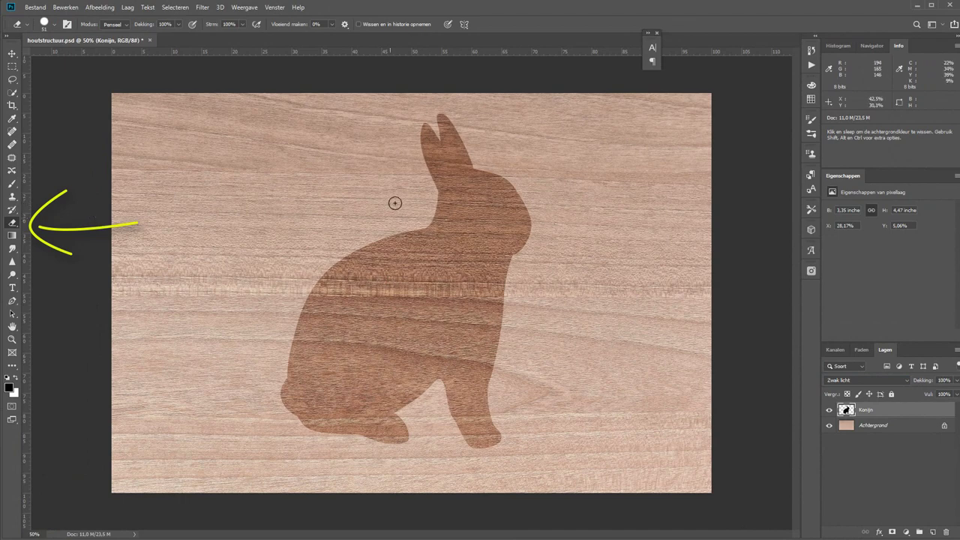
click(474, 201)
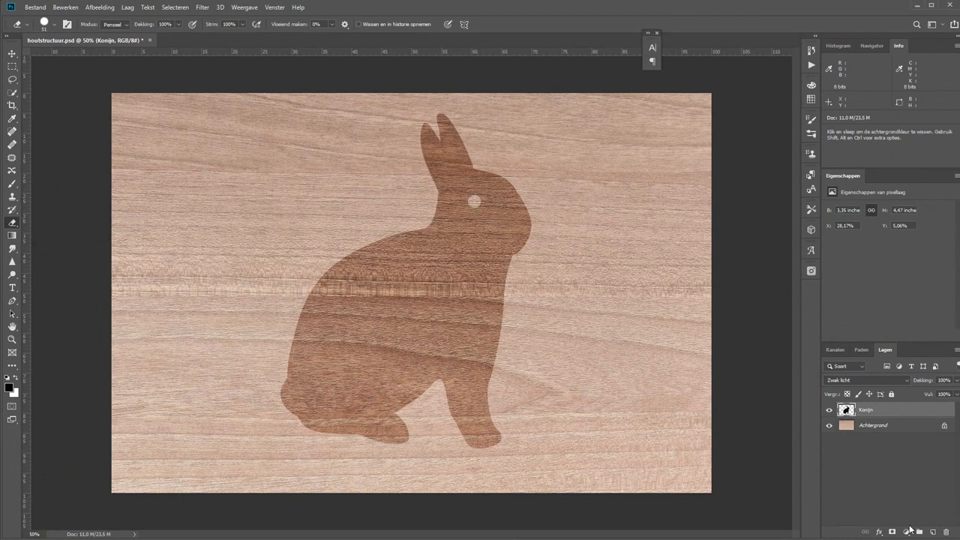
click(902, 479)
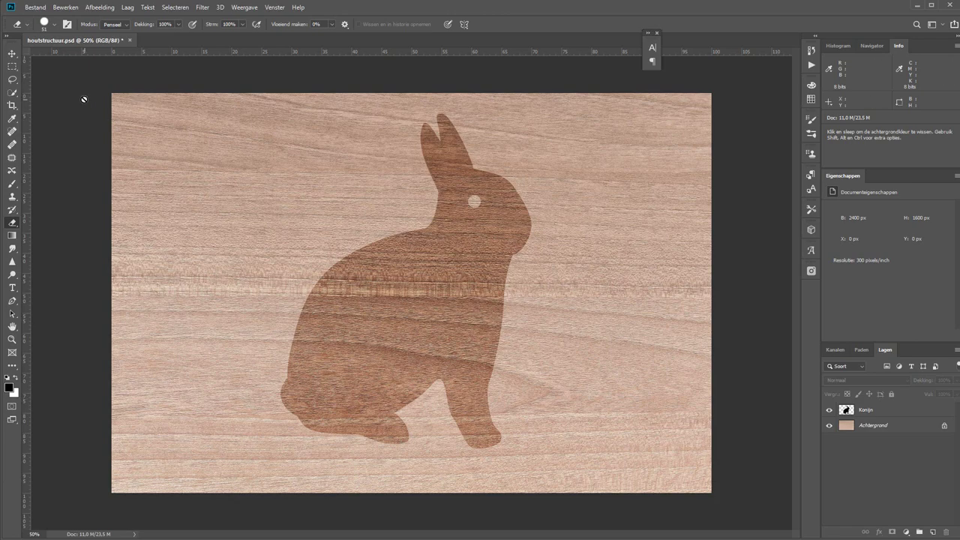
Briefly hide and reshow the Achtergrond layer, then select the Konijn layer.
click(829, 425)
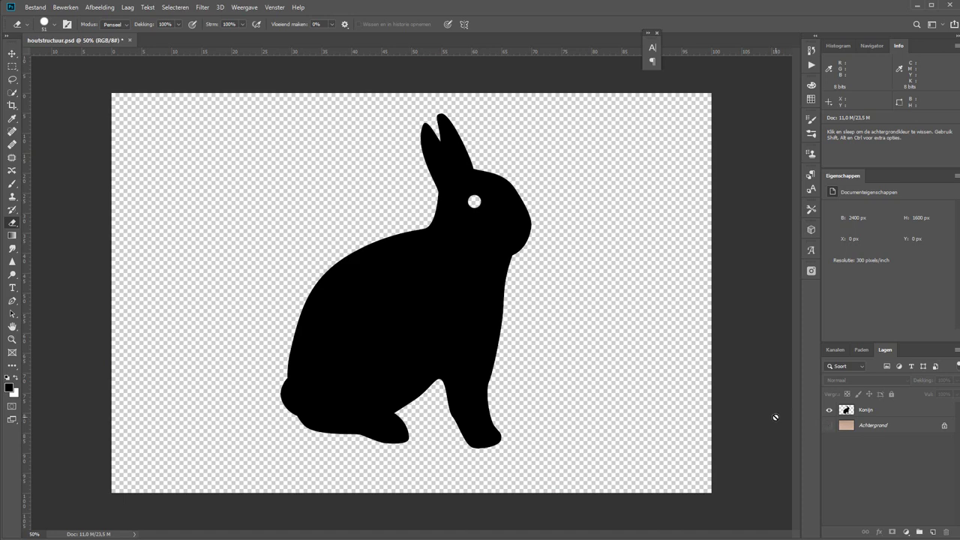
click(829, 425)
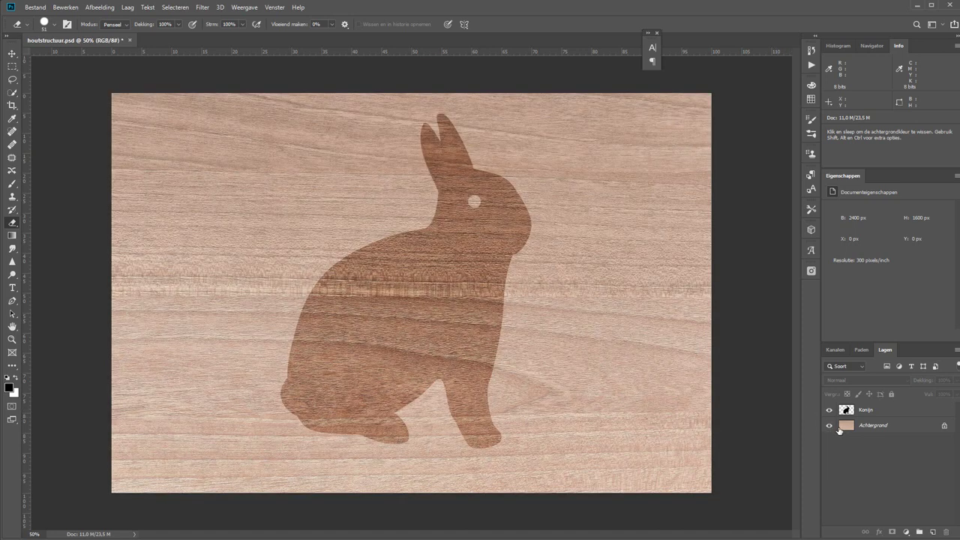
click(885, 413)
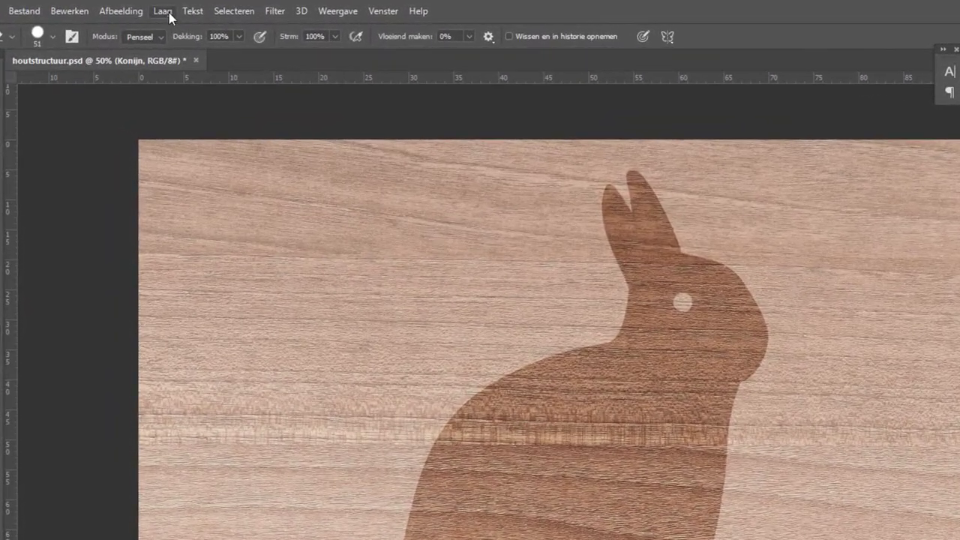
click(132, 8)
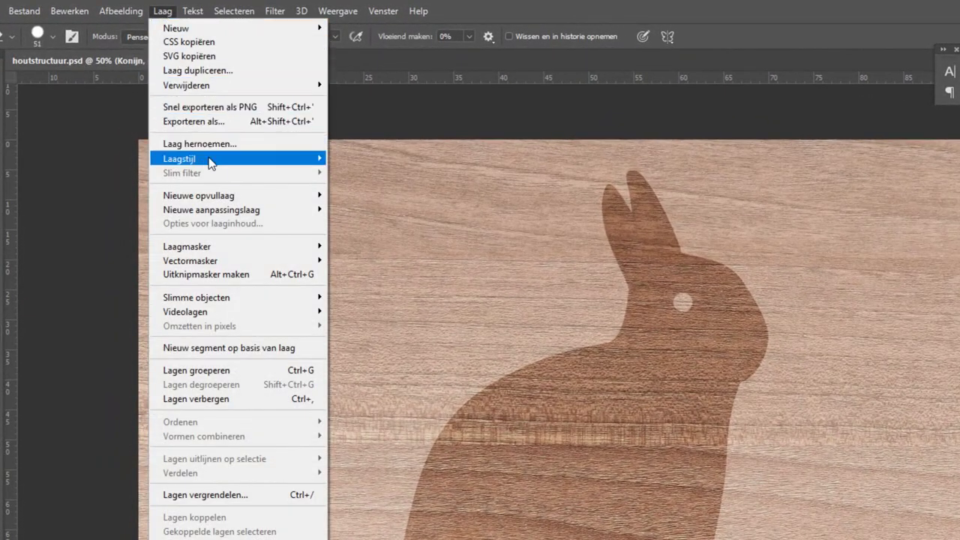
mouse_move(179, 159)
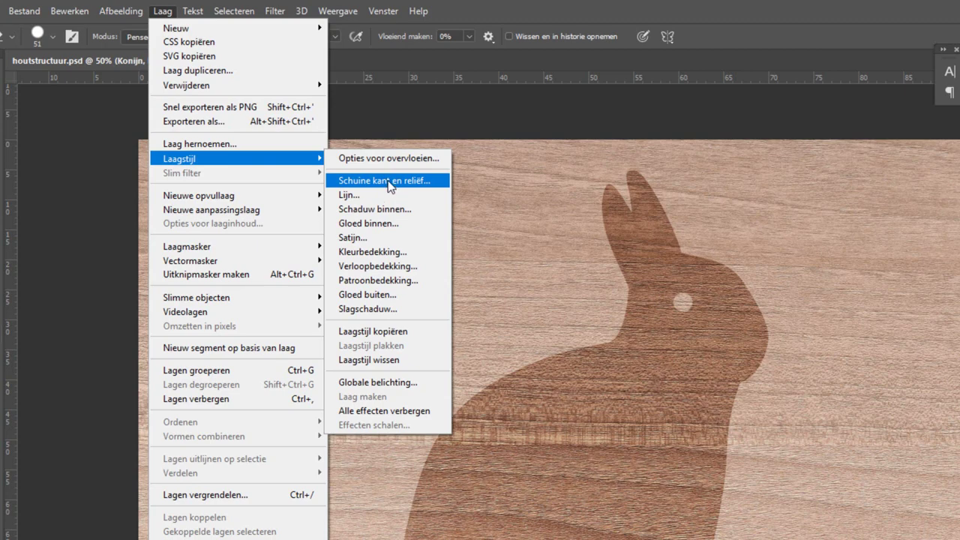
Enable Bevel & Emboss on the rabbit with the Schuine kant buiten style.
click(388, 187)
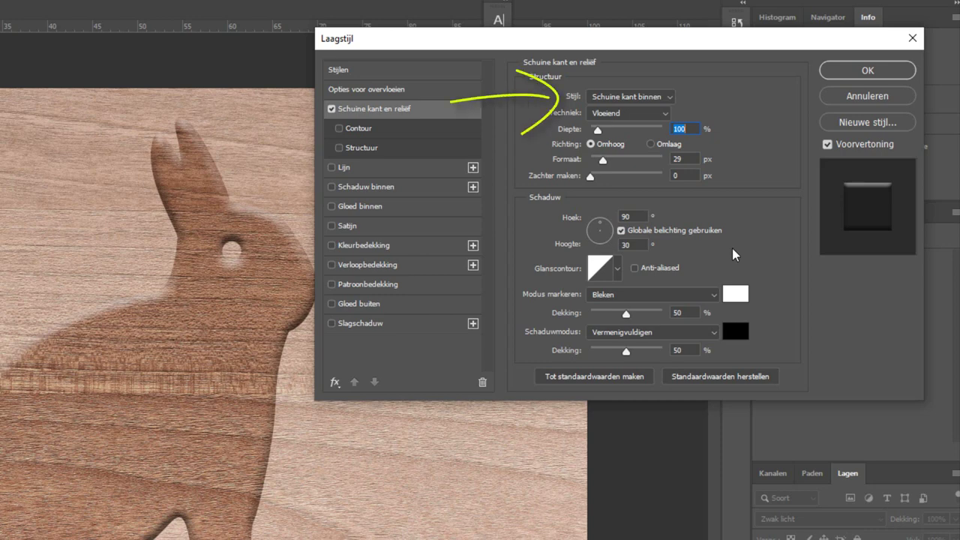
click(643, 98)
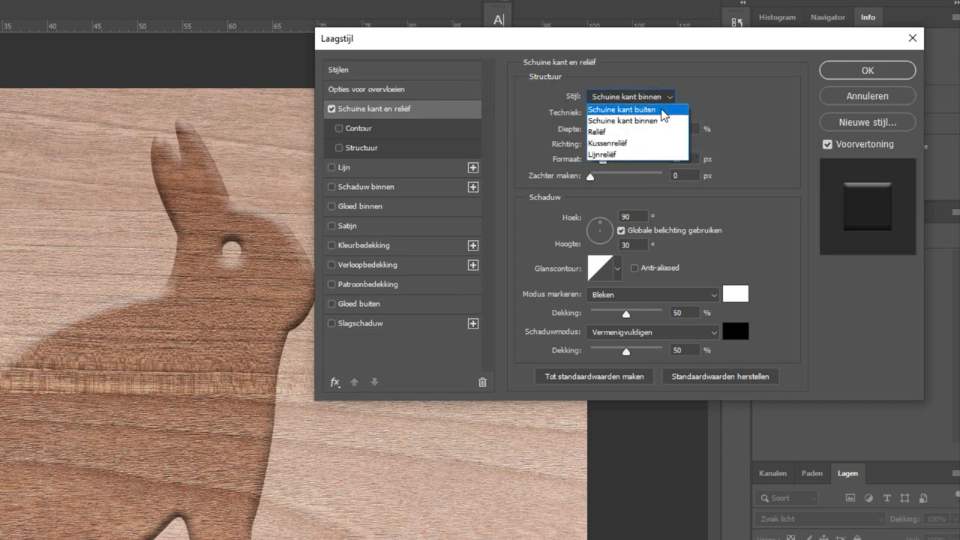
click(661, 110)
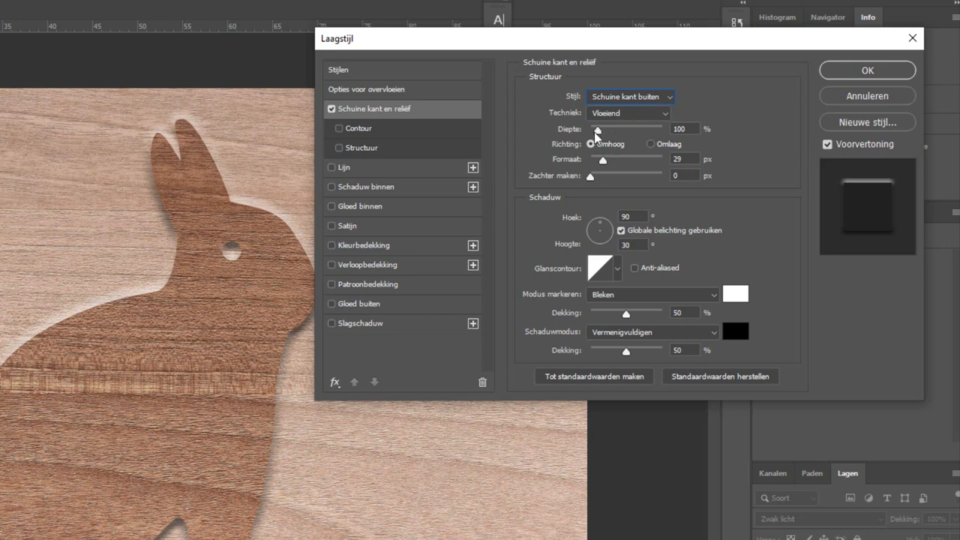
Set bevel depth 272%, size 27 px, soften 6 px, light at 137° and 11° altitude.
drag(598, 130, 677, 126)
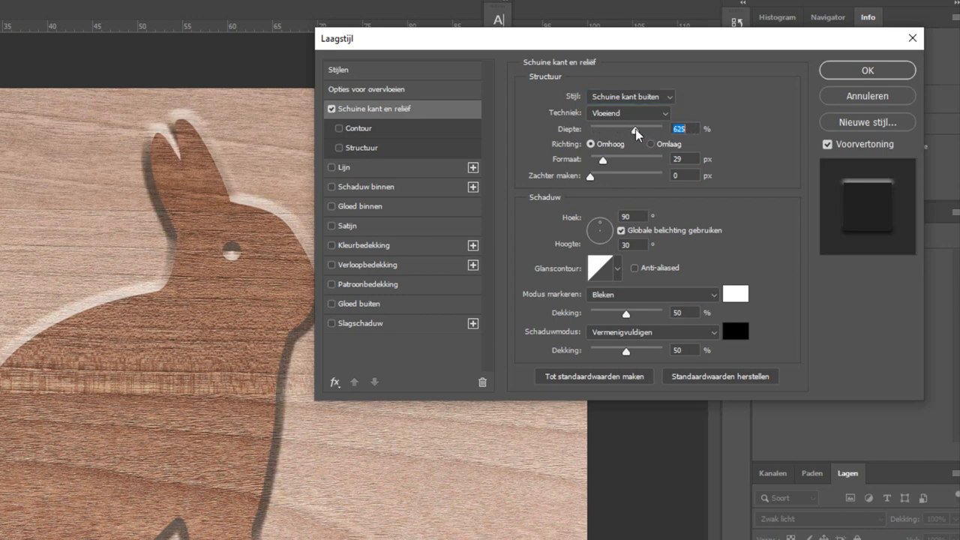
drag(642, 128, 619, 131)
mouse_move(603, 162)
mouse_down()
mouse_move(642, 164)
mouse_move(601, 164)
mouse_up()
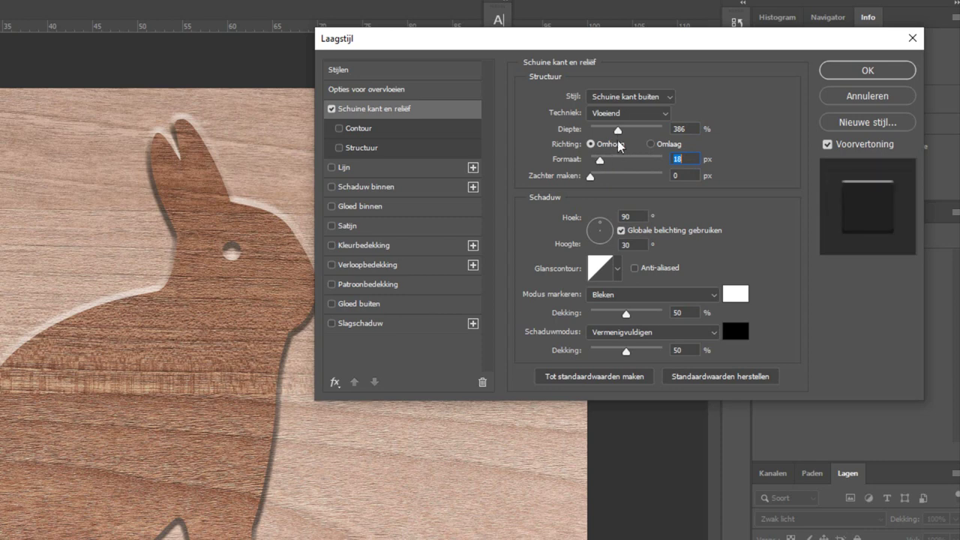
mouse_move(616, 132)
mouse_down()
mouse_move(598, 134)
mouse_move(613, 133)
mouse_move(603, 162)
mouse_up()
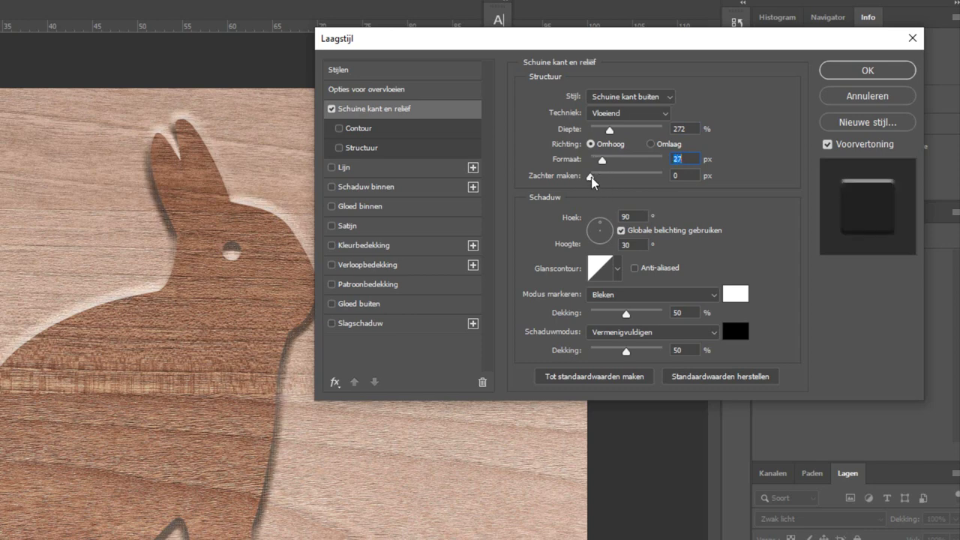
drag(591, 177, 619, 177)
drag(601, 230, 594, 228)
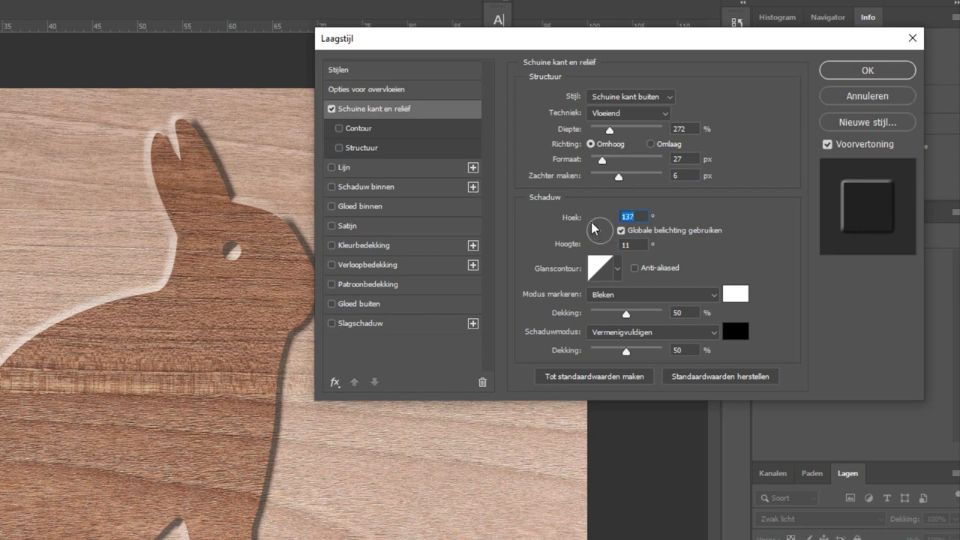
drag(594, 229, 611, 241)
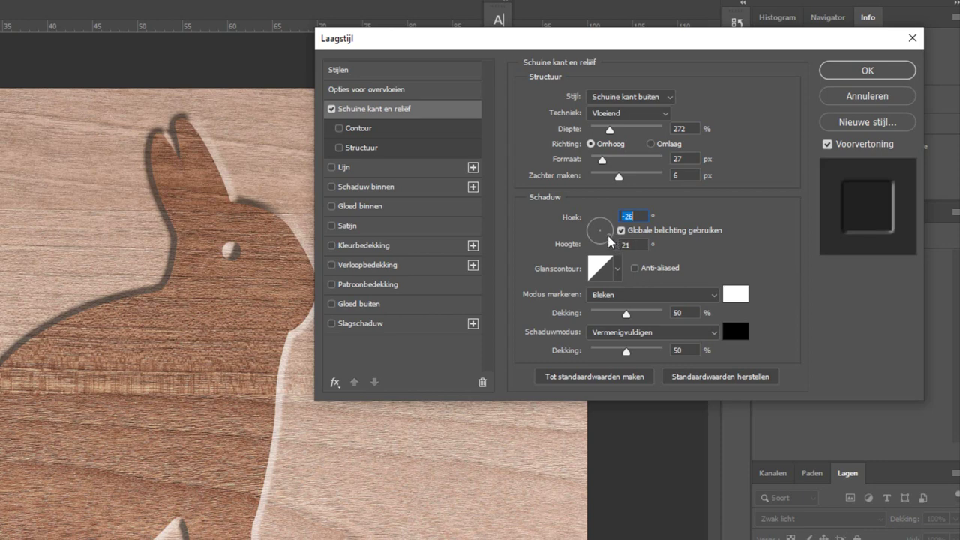
Change the bevel lighting to a -28° angle with an altitude of 11°.
drag(610, 240, 616, 244)
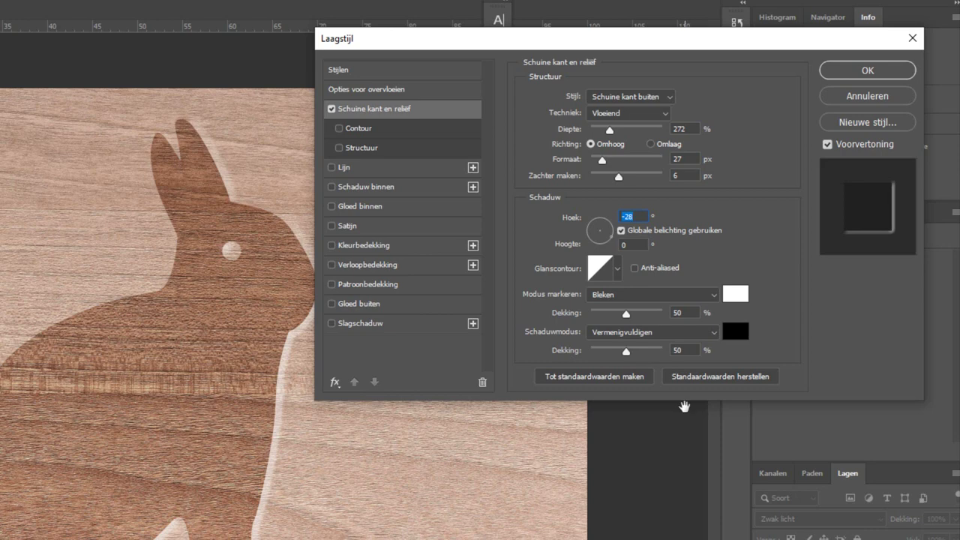
click(618, 245)
double_click(617, 245)
text(11)
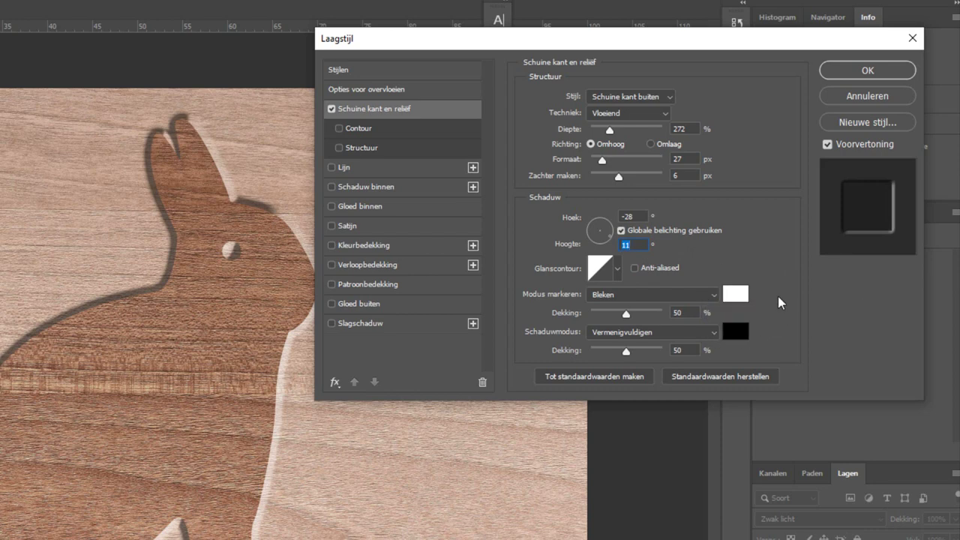
Set bevel highlights to Lineair tegenhouden (toevoegen) at 14% and shadow opacity to 63%.
click(717, 296)
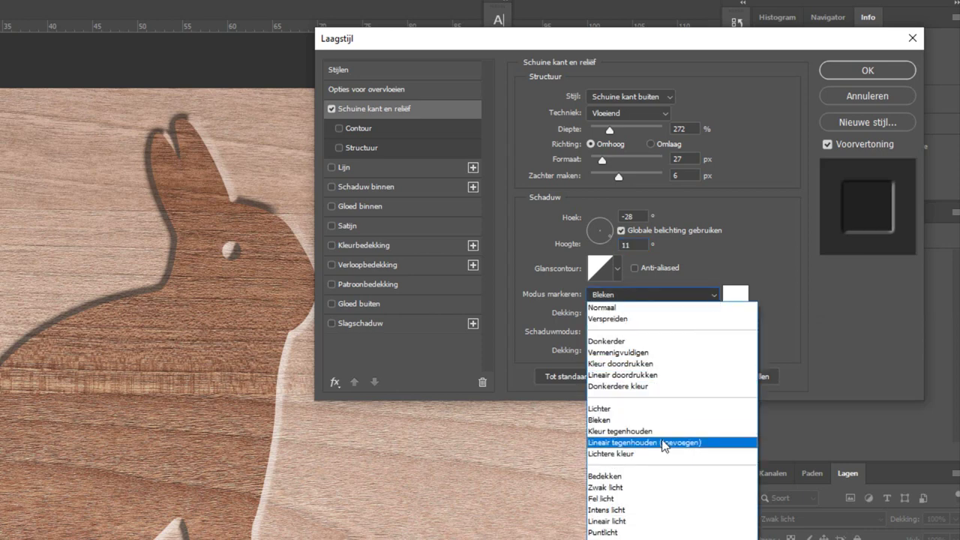
click(665, 442)
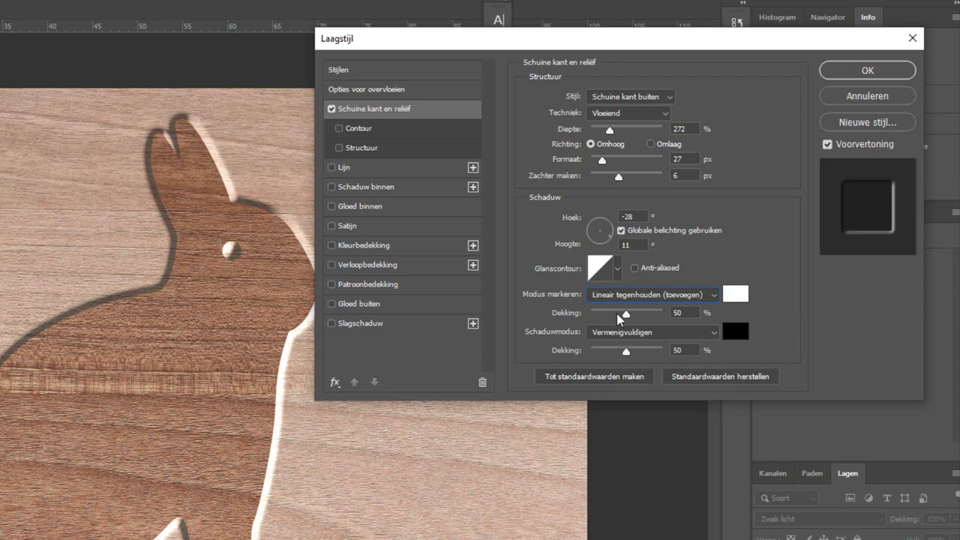
mouse_move(626, 313)
mouse_down()
mouse_move(598, 323)
mouse_move(637, 357)
mouse_up()
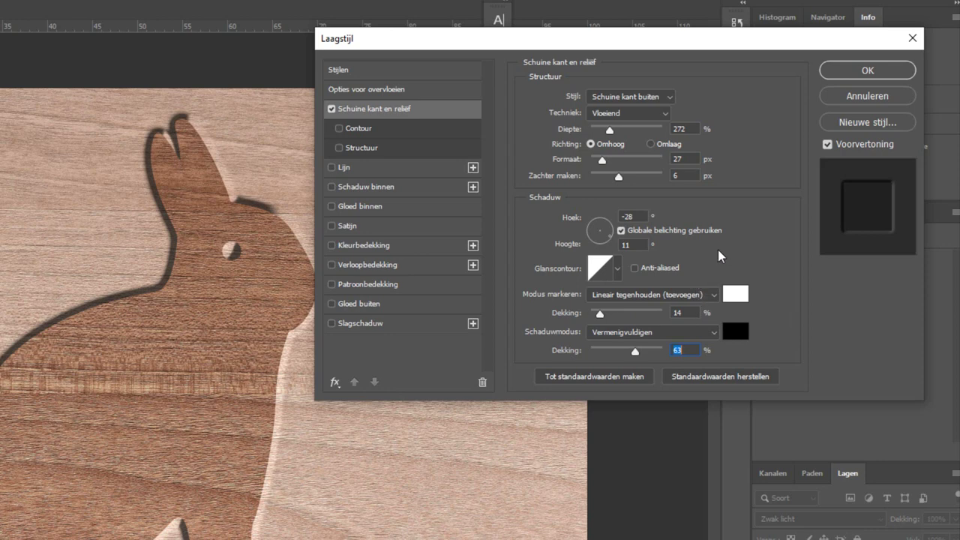
Try several Glanscontour presets and settle on the fifth one in the first row.
click(618, 269)
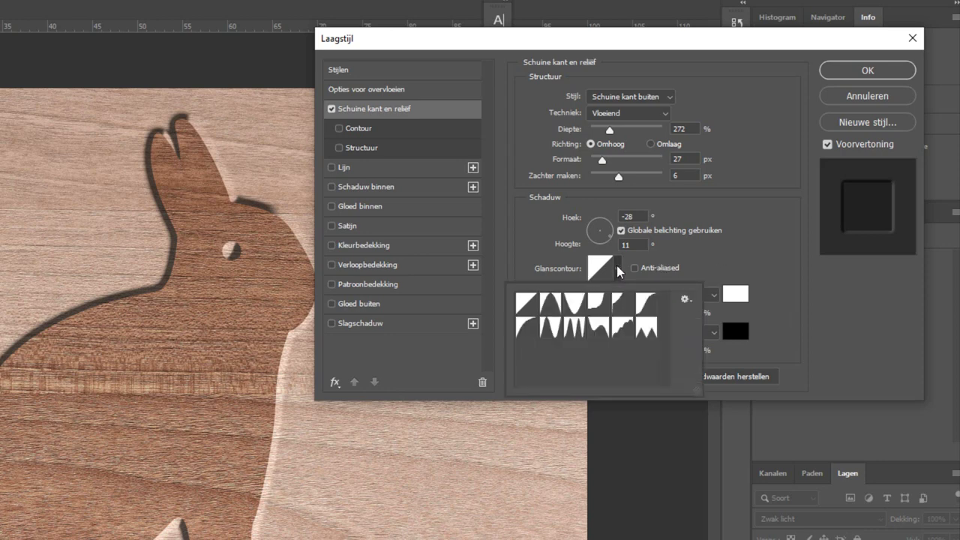
click(527, 330)
click(550, 330)
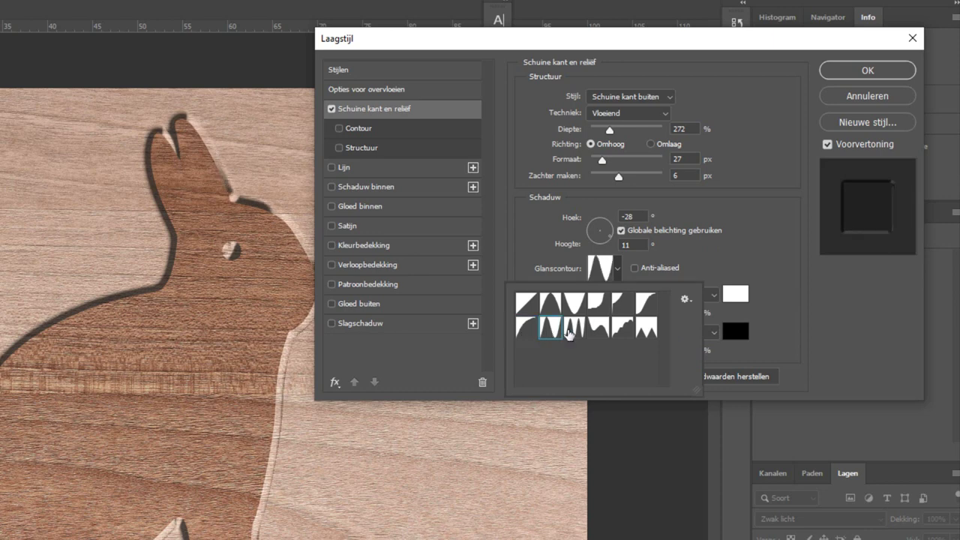
click(574, 328)
click(647, 303)
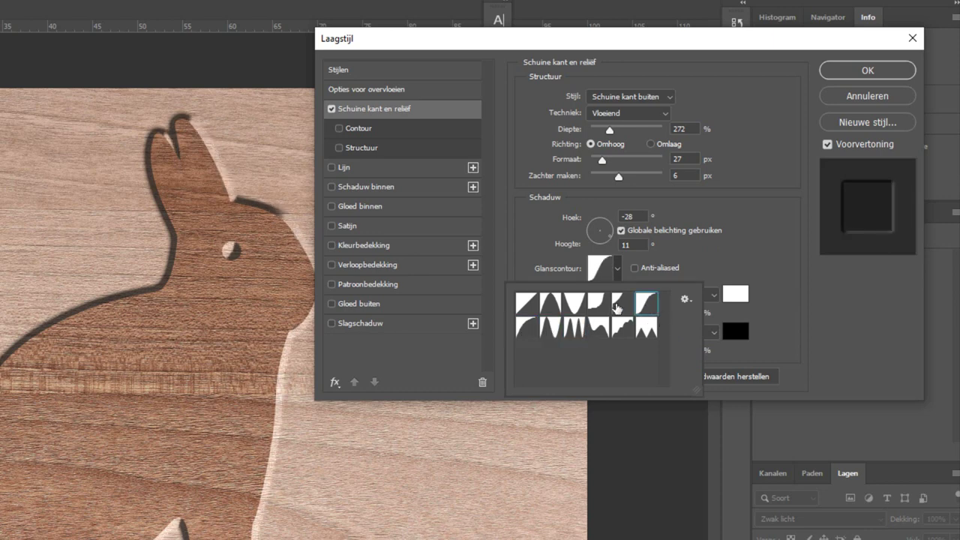
click(618, 306)
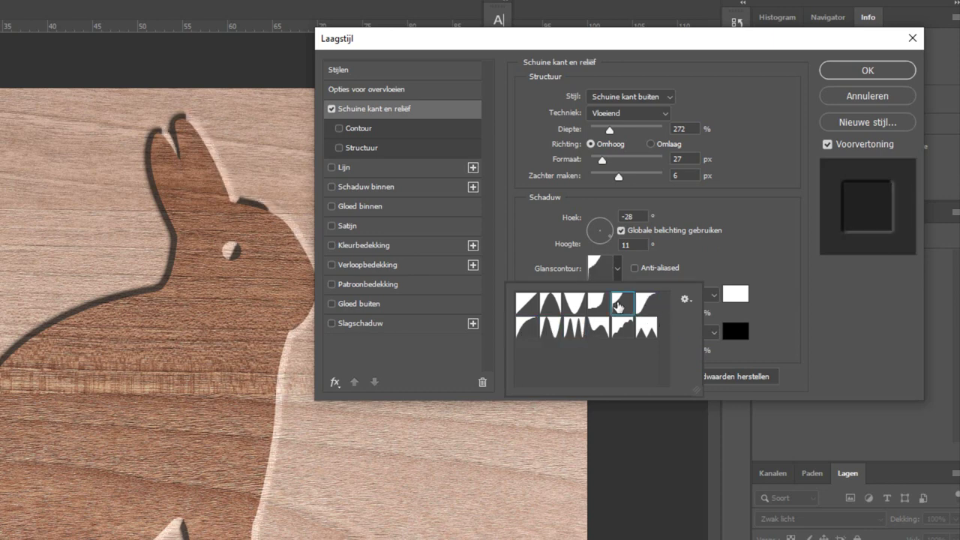
click(734, 261)
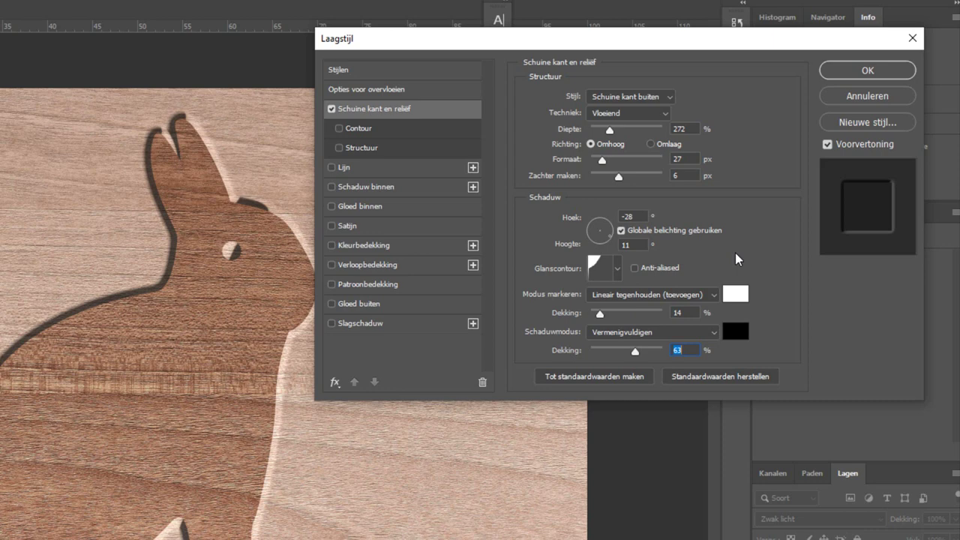
Give the rabbit's Outer Bevel 53% depth, 18 px size and 35% highlight opacity.
click(652, 98)
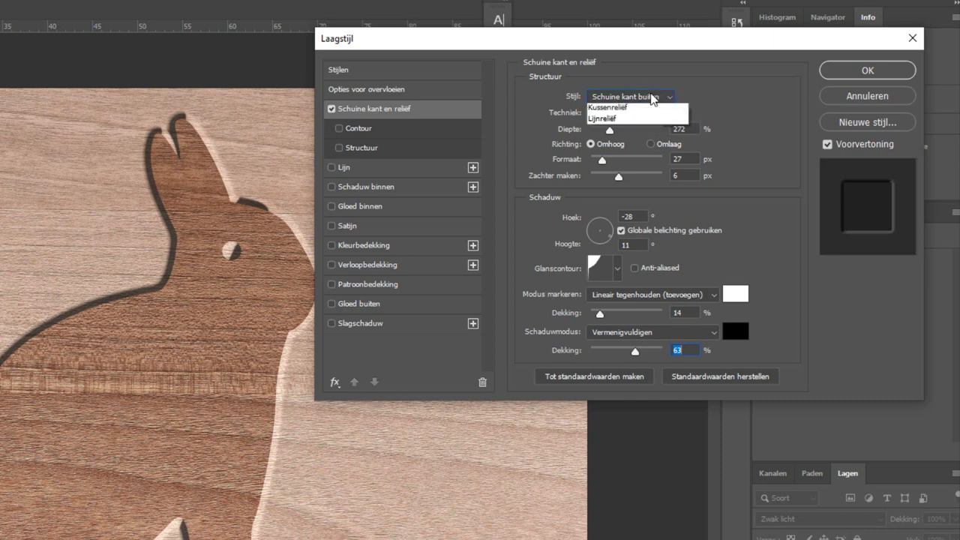
click(648, 116)
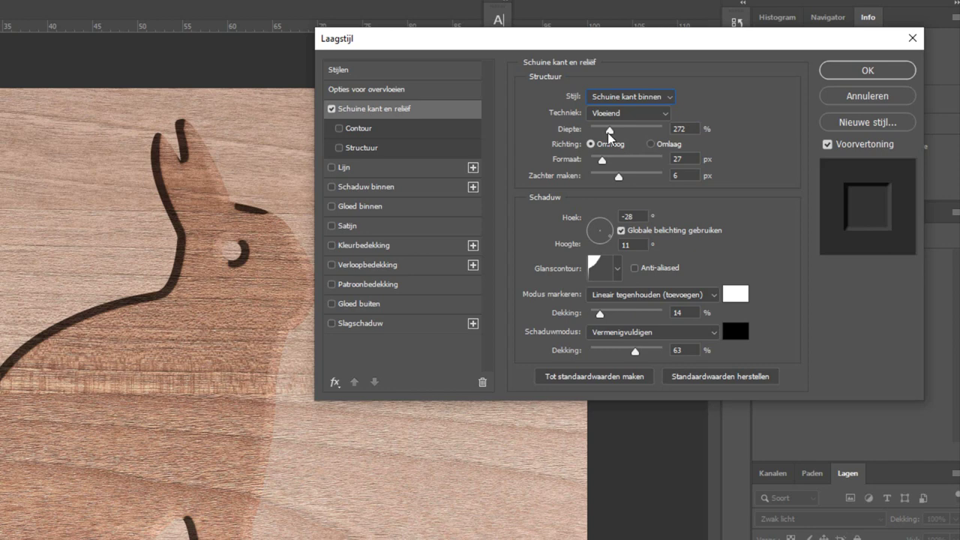
mouse_move(608, 133)
mouse_down()
mouse_move(595, 136)
mouse_move(600, 161)
mouse_up()
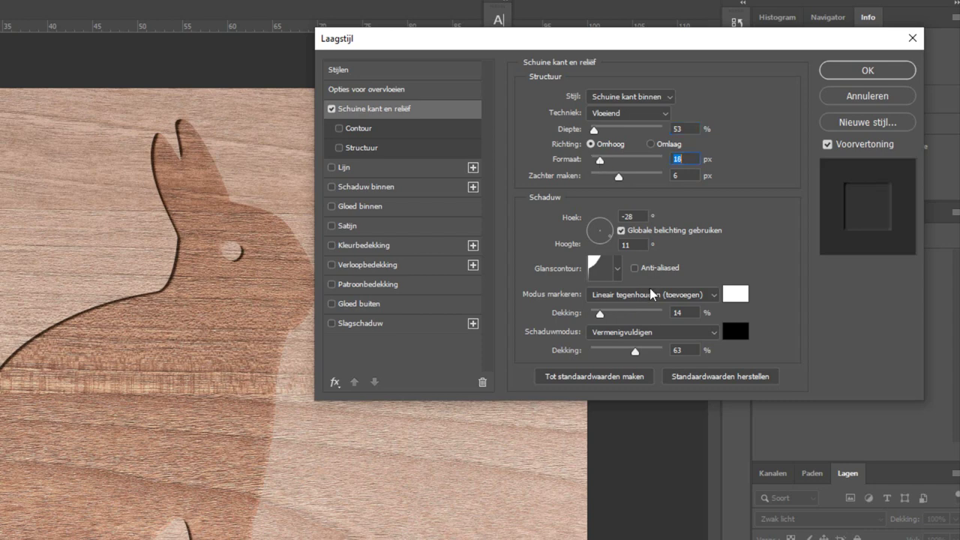
drag(600, 315, 617, 316)
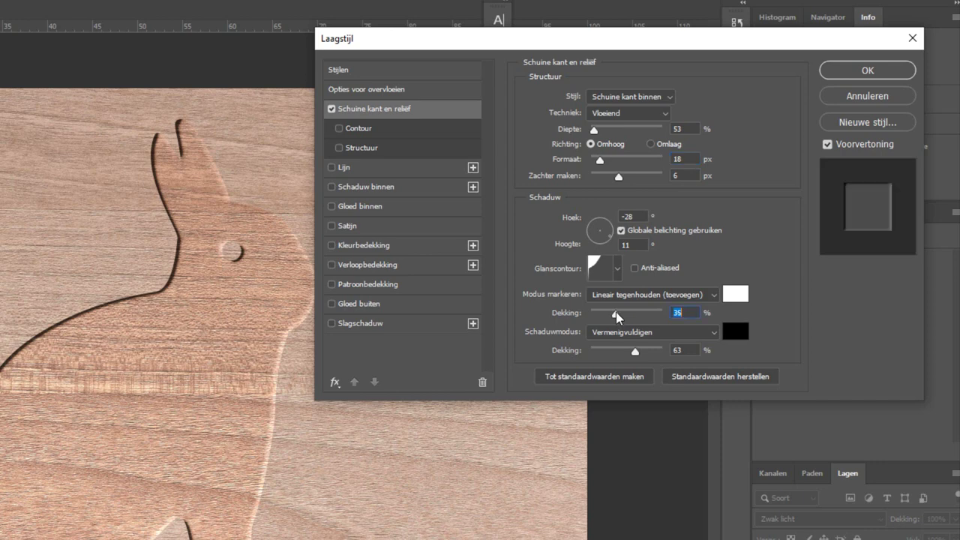
click(656, 101)
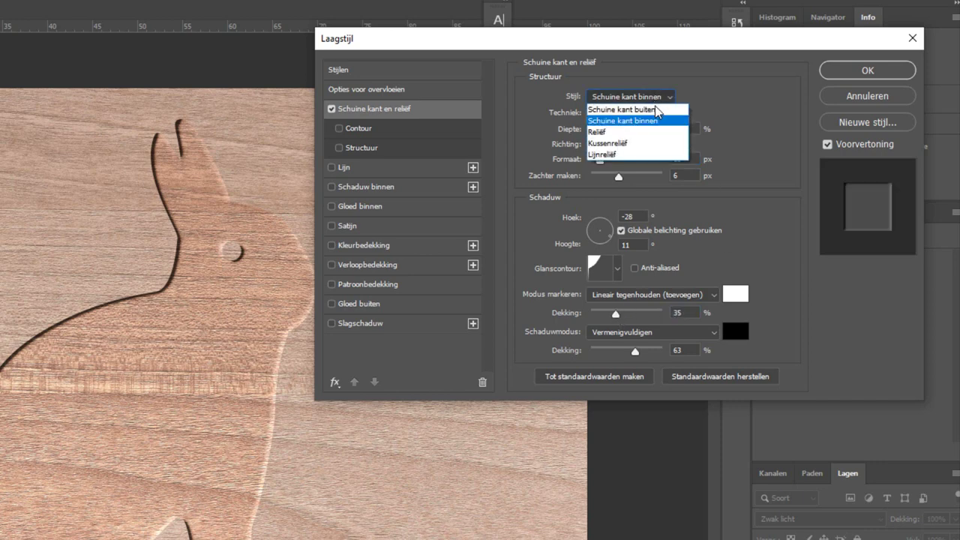
click(658, 110)
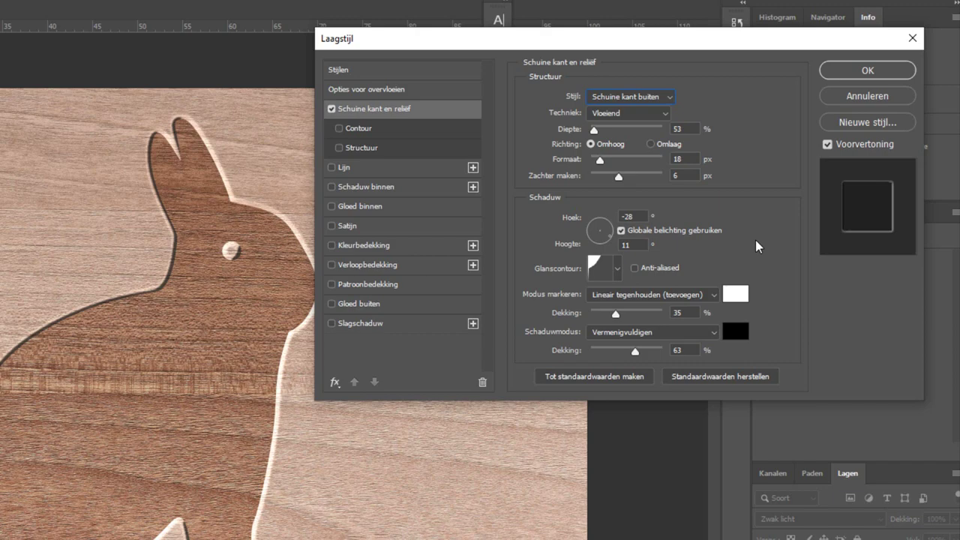
Apply the bevel style and lower the Konijn layer's fill to 36%.
click(874, 69)
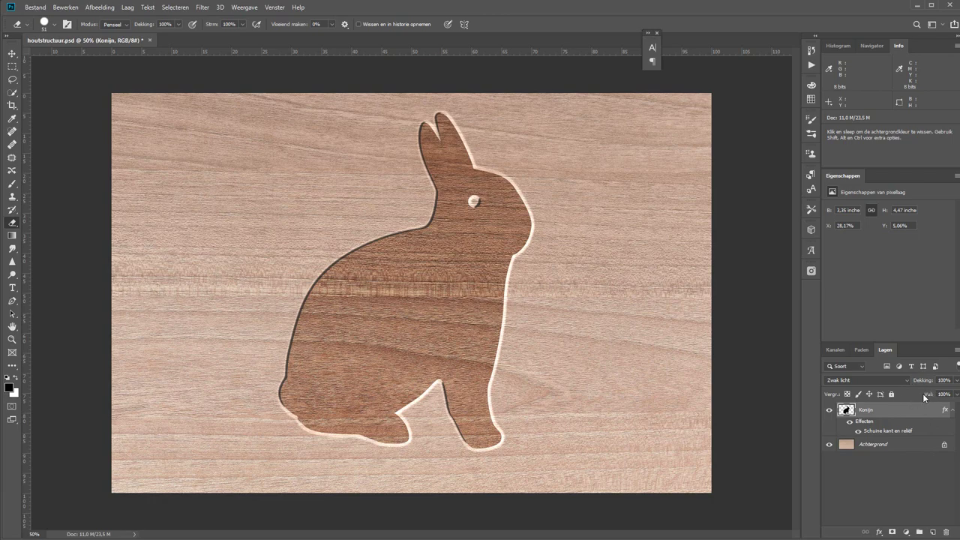
mouse_move(927, 383)
mouse_down()
mouse_move(891, 383)
mouse_move(930, 398)
mouse_move(897, 399)
mouse_up()
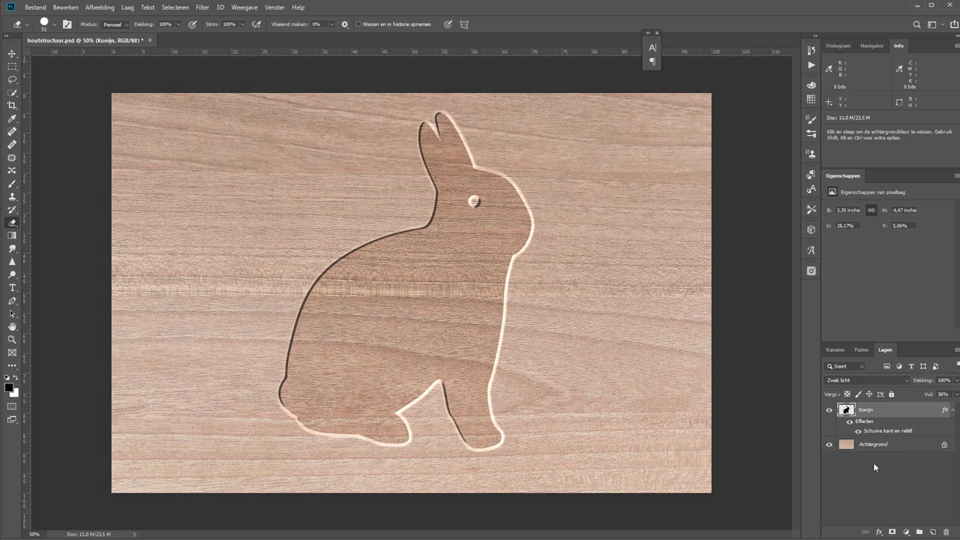